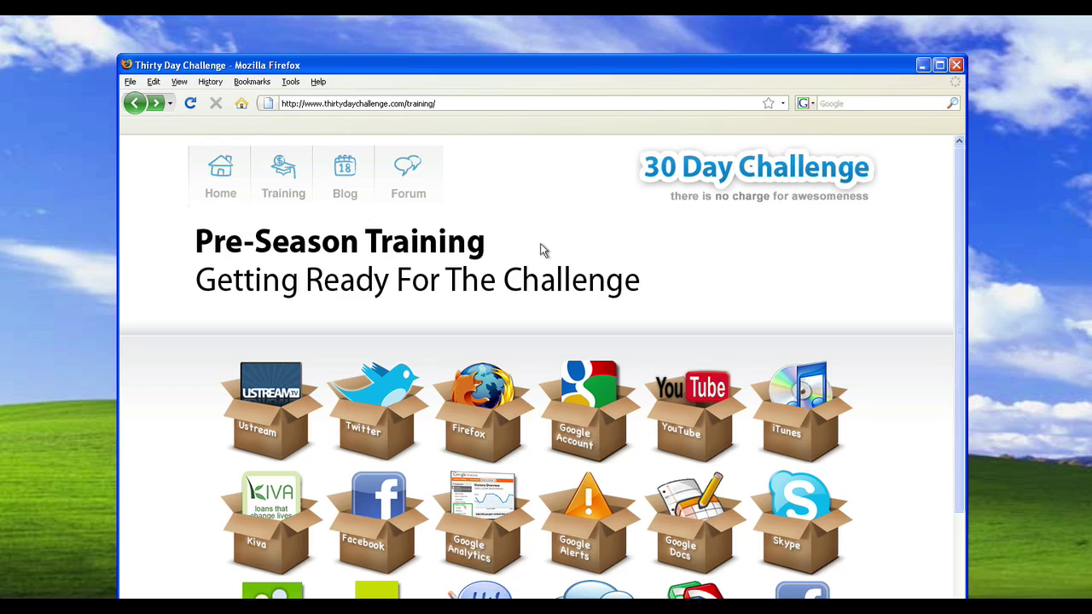
- Go to the jingproject.com website
{"action": "left_click", "coordinate": [387, 104]}
{"action": "type", "text": "jin"}
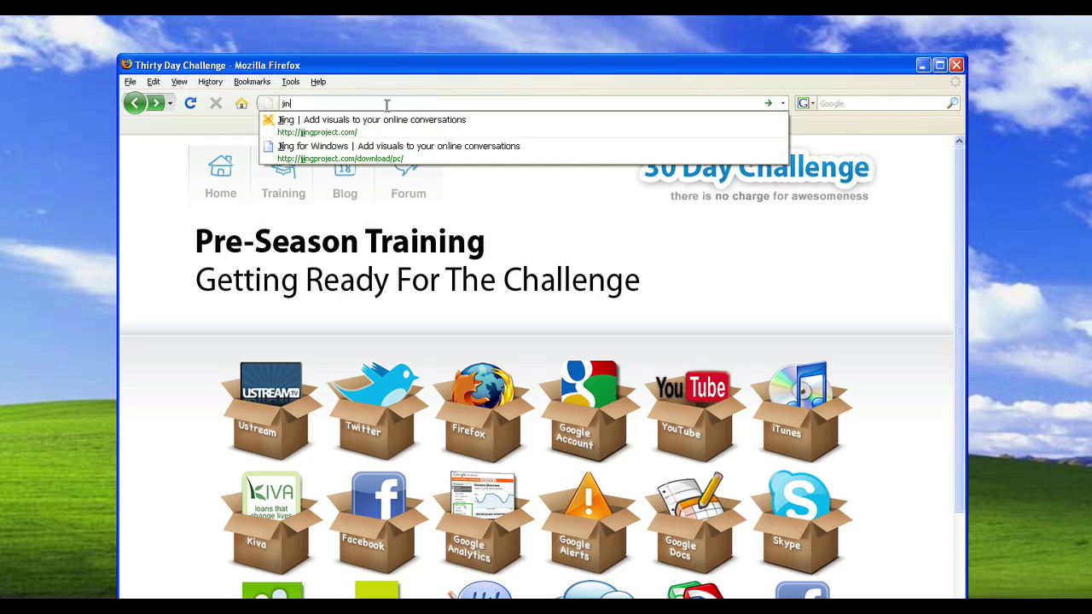
{"action": "type", "text": "gproj"}
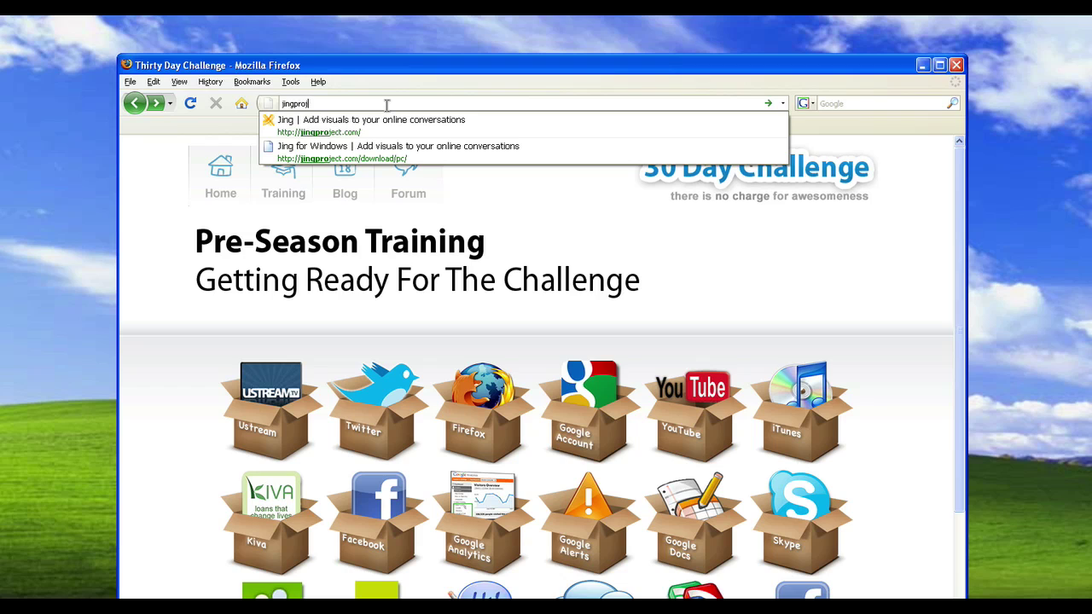
{"action": "type", "text": "ect.com"}
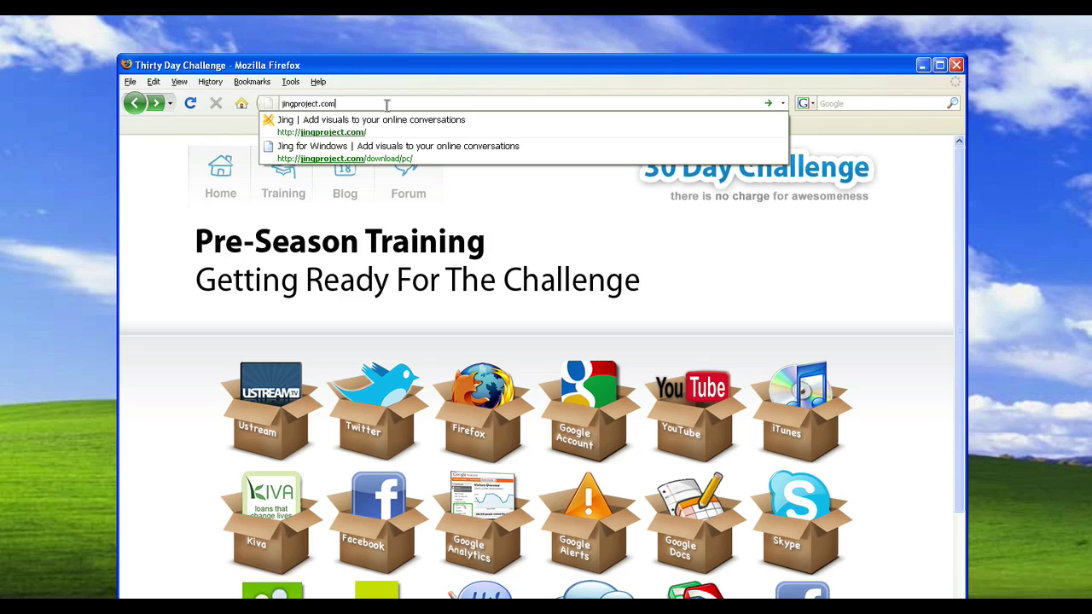
{"action": "key", "text": "Return"}
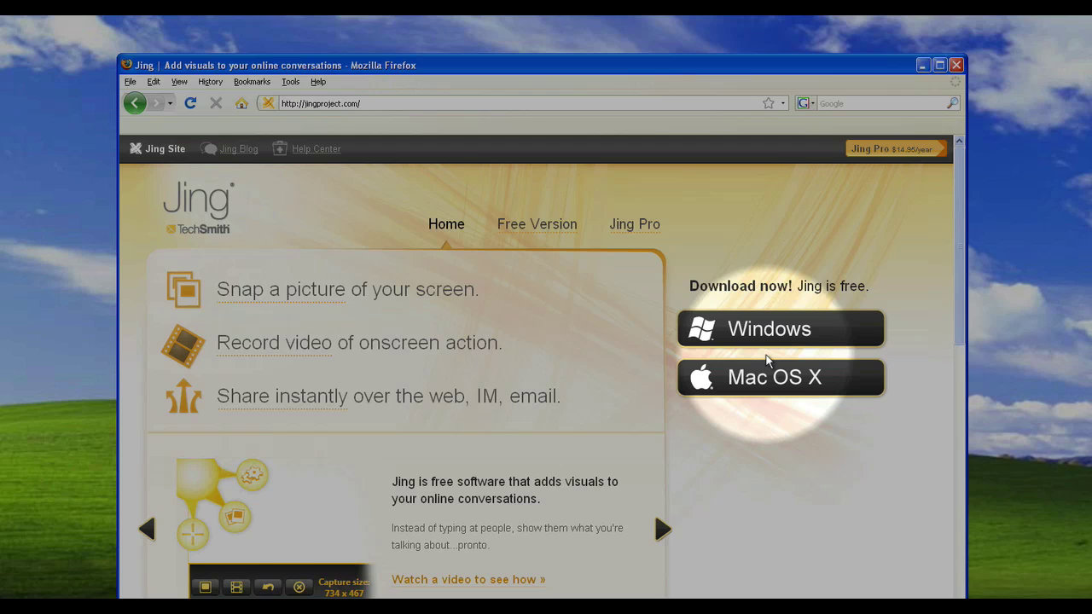
- Download the Windows version of Jing and run the saved jing_setup.exe installer
{"action": "left_click", "coordinate": [765, 332]}
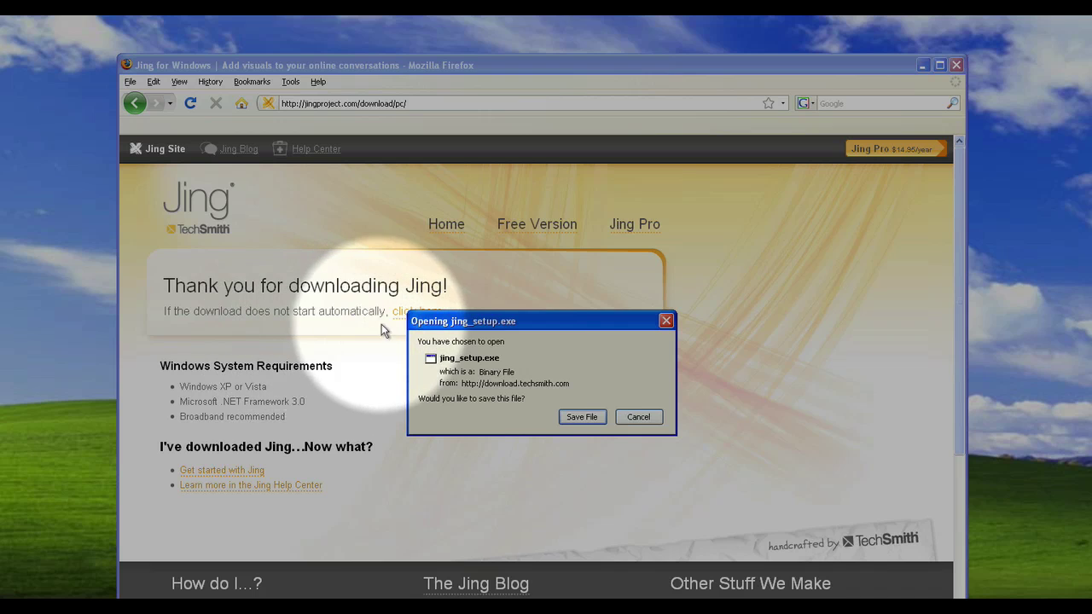
{"action": "left_click", "coordinate": [579, 416]}
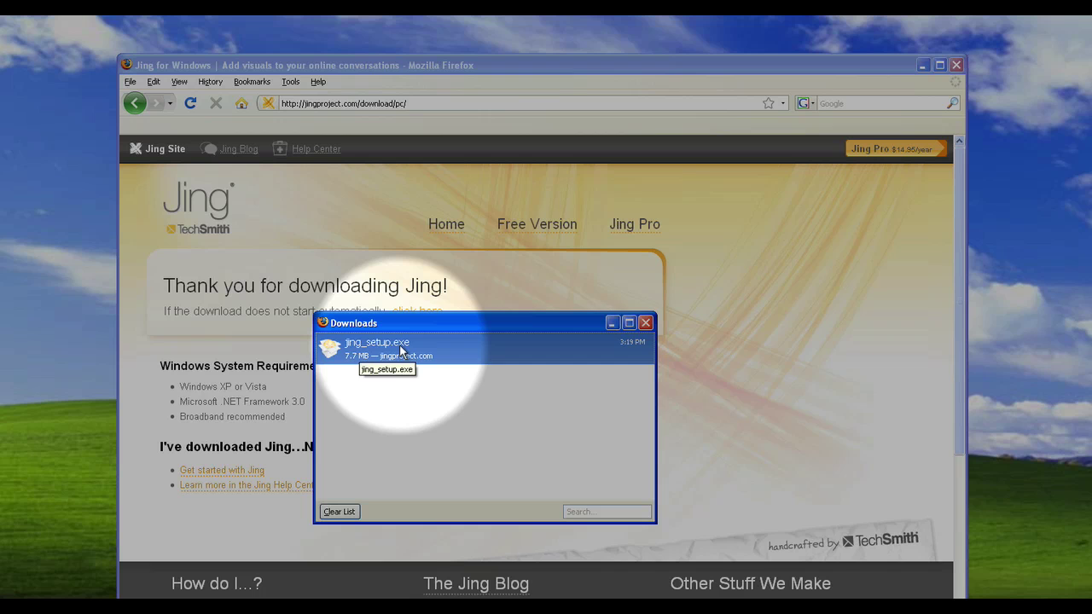
{"action": "double_click", "coordinate": [399, 343]}
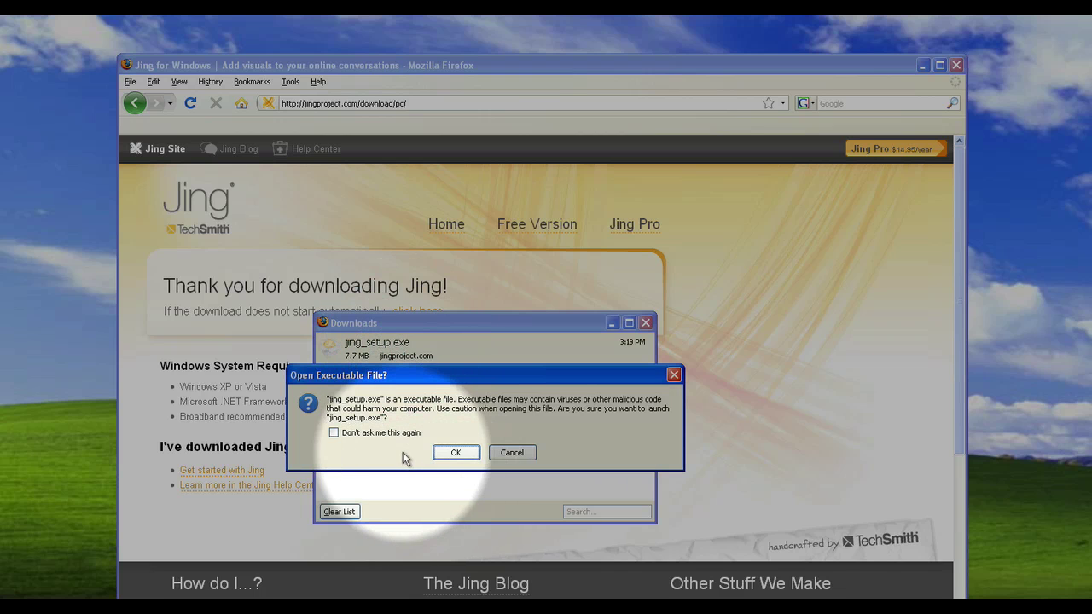
{"action": "left_click", "coordinate": [450, 452]}
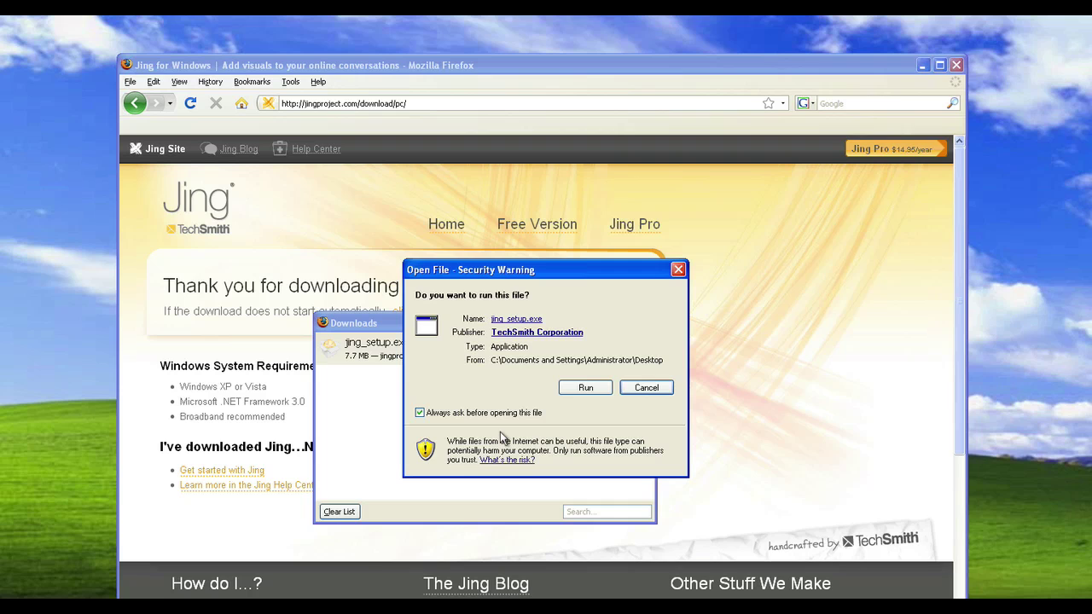
{"action": "left_click", "coordinate": [584, 388]}
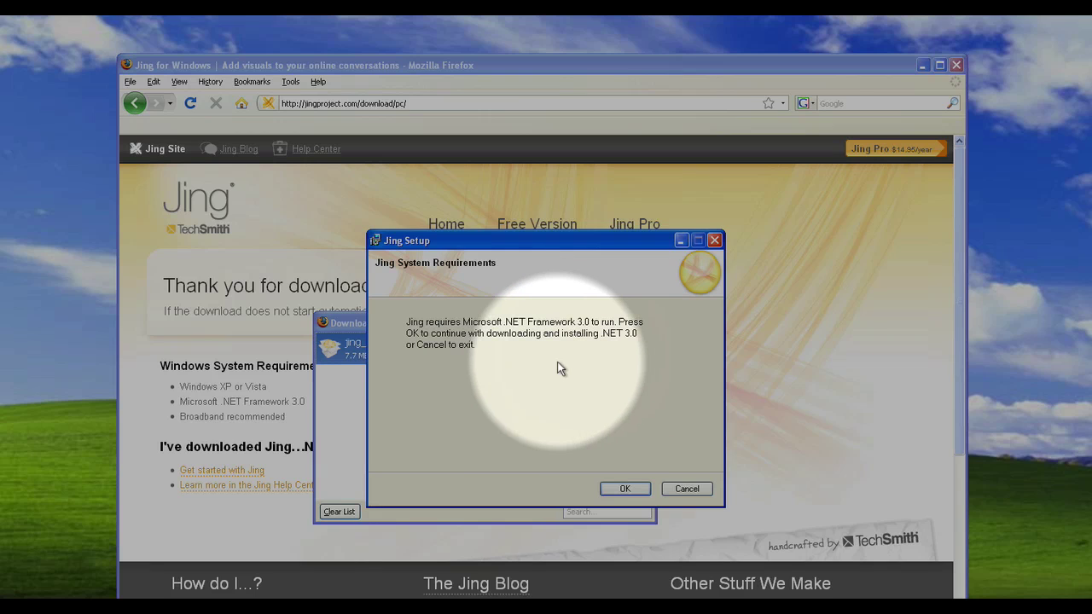
- Install the required Microsoft .NET Framework 3.0 and finish the Jing setup, skipping the introductory video
{"action": "left_click", "coordinate": [632, 488]}
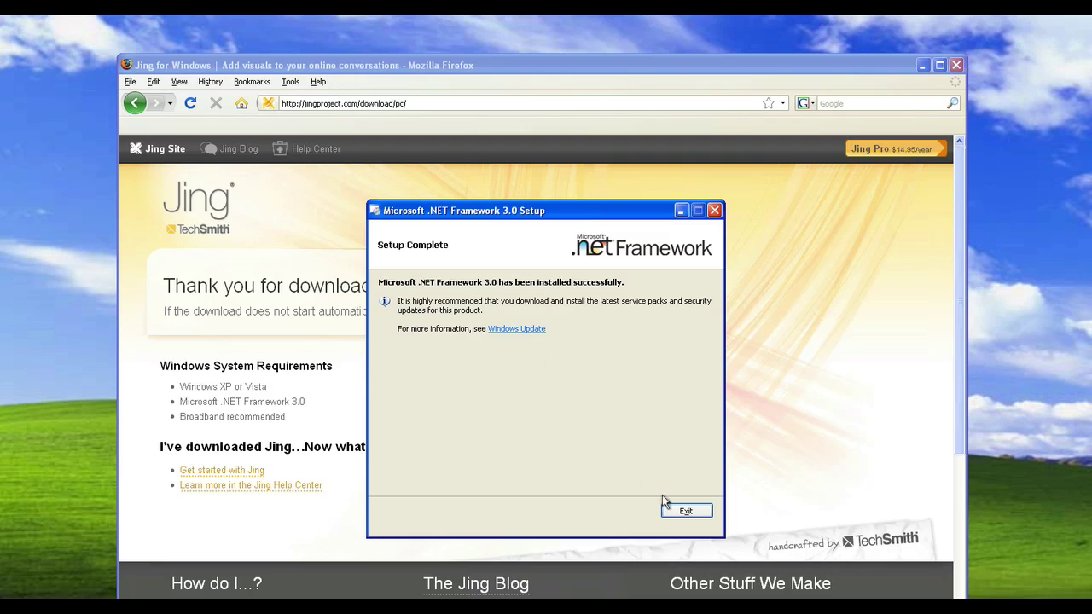
{"action": "left_click", "coordinate": [685, 510]}
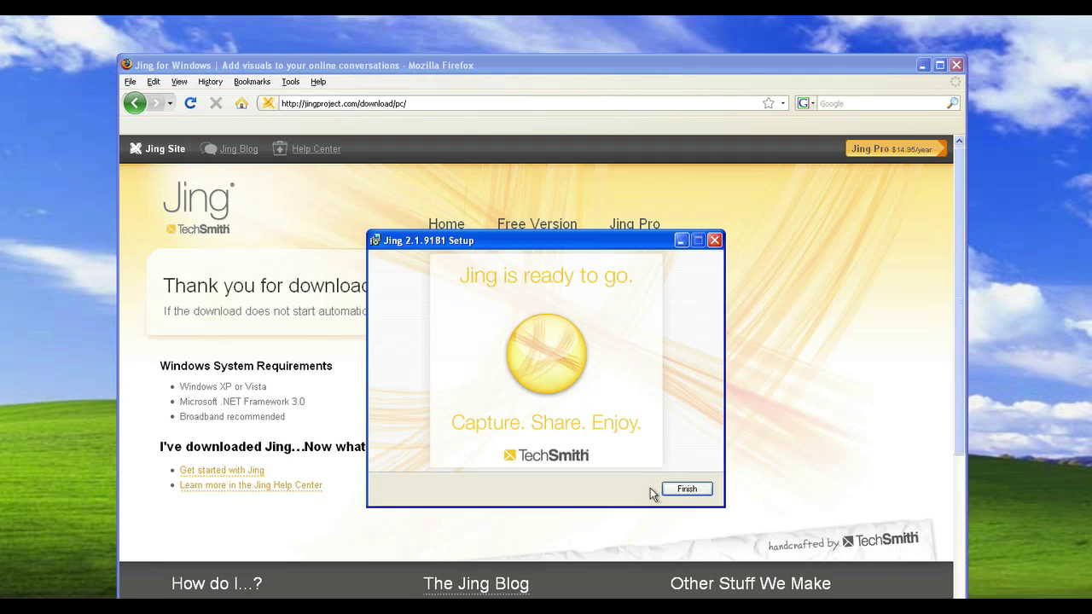
{"action": "left_click", "coordinate": [670, 490]}
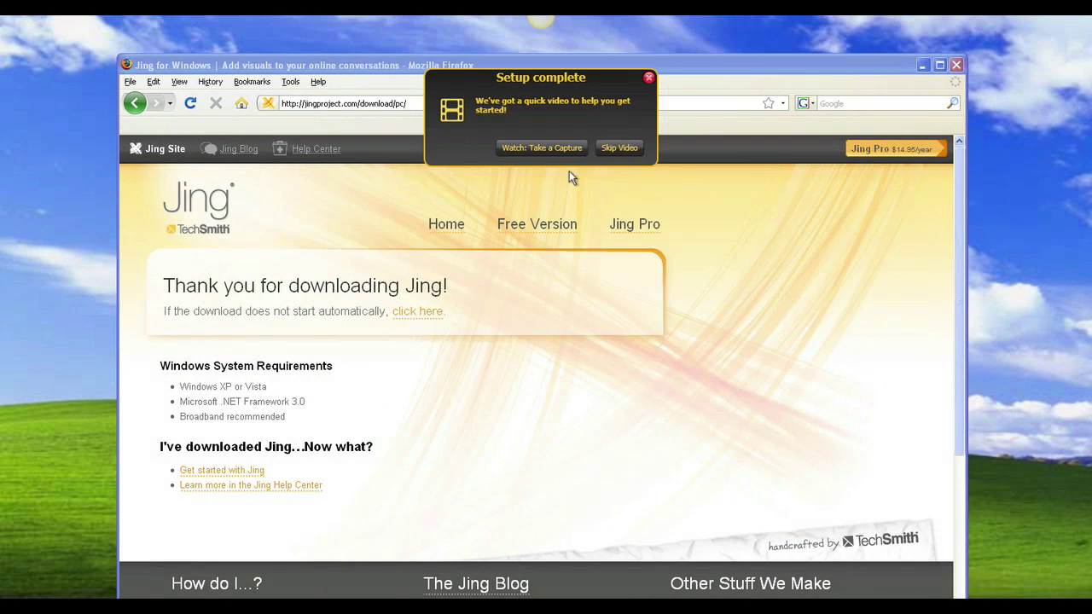
{"action": "left_click", "coordinate": [614, 148]}
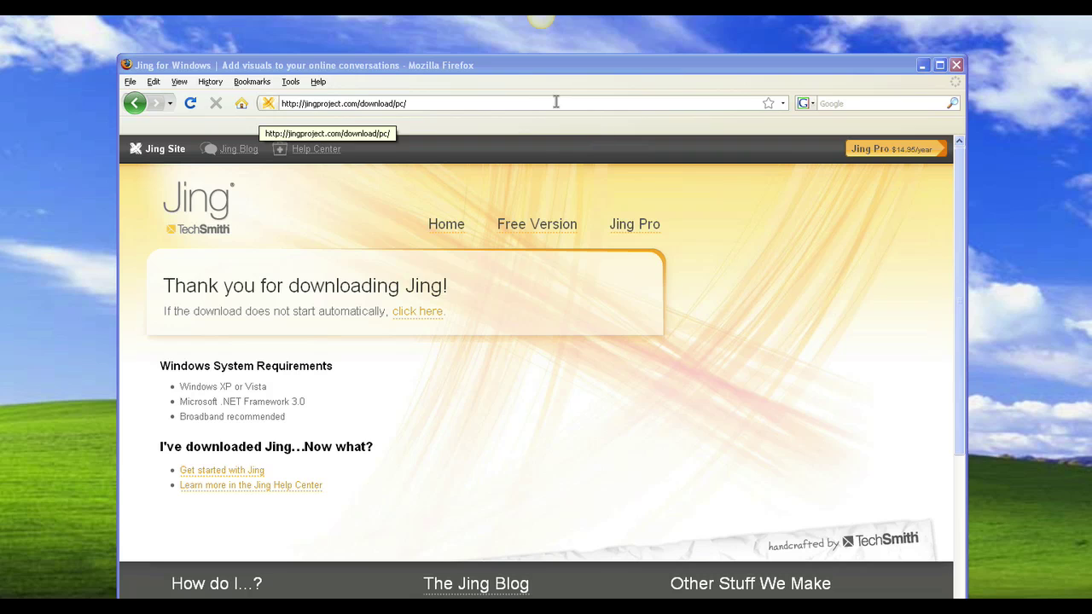
{"action": "mouse_move", "coordinate": [540, 30]}
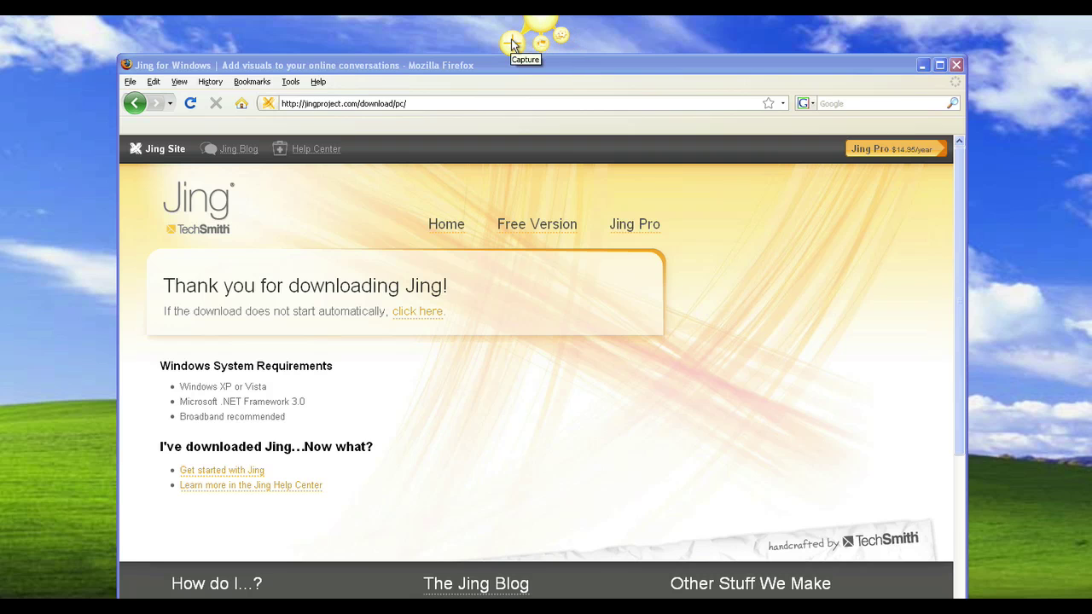
{"action": "left_click", "coordinate": [512, 43]}
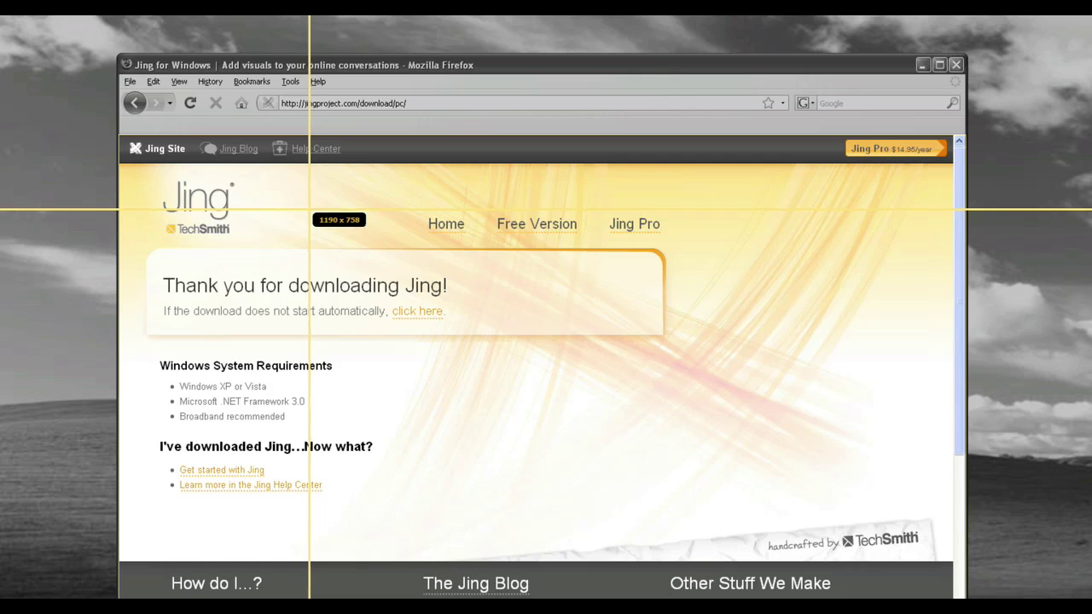
{"action": "left_click_drag", "start_coordinate": [303, 205], "coordinate": [722, 494]}
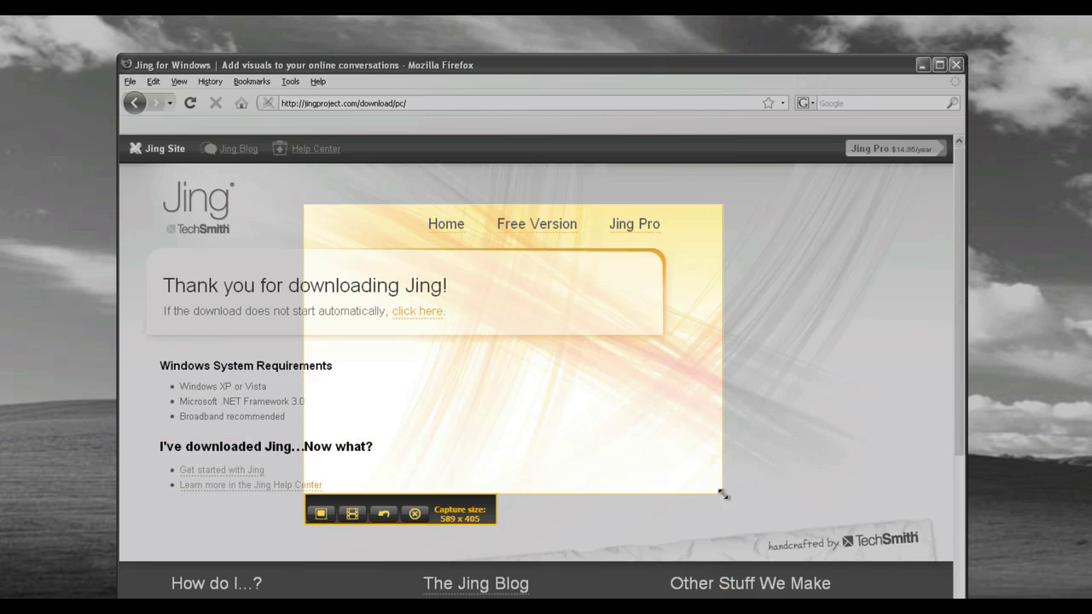
{"action": "left_click", "coordinate": [414, 513]}
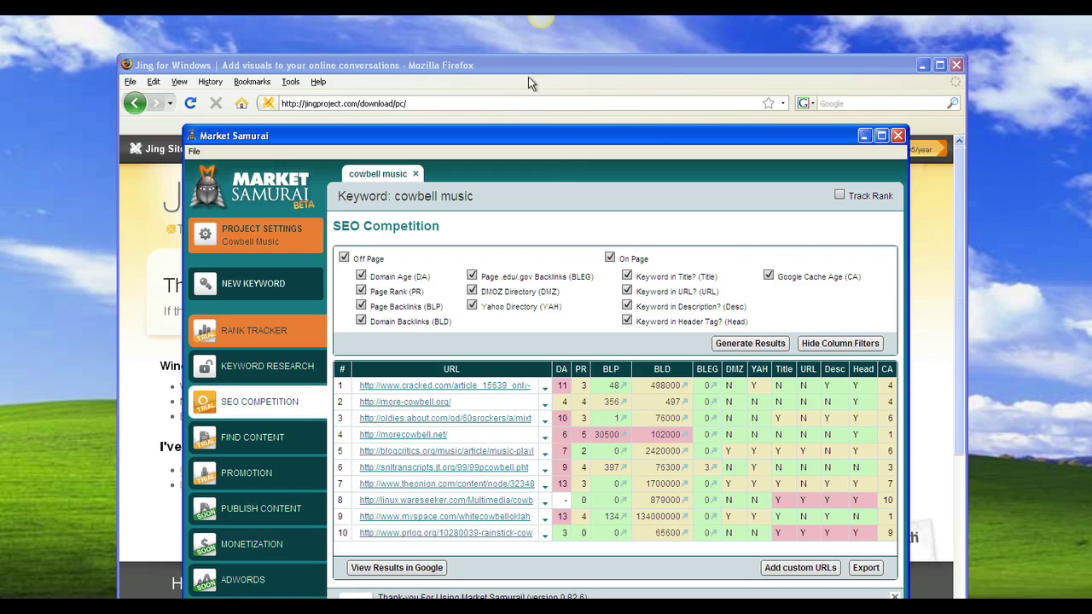
- Capture an image of the SEO Competition results columns from DA to CA, about 504 x 260 pixels, with Jing
{"action": "mouse_move", "coordinate": [541, 24]}
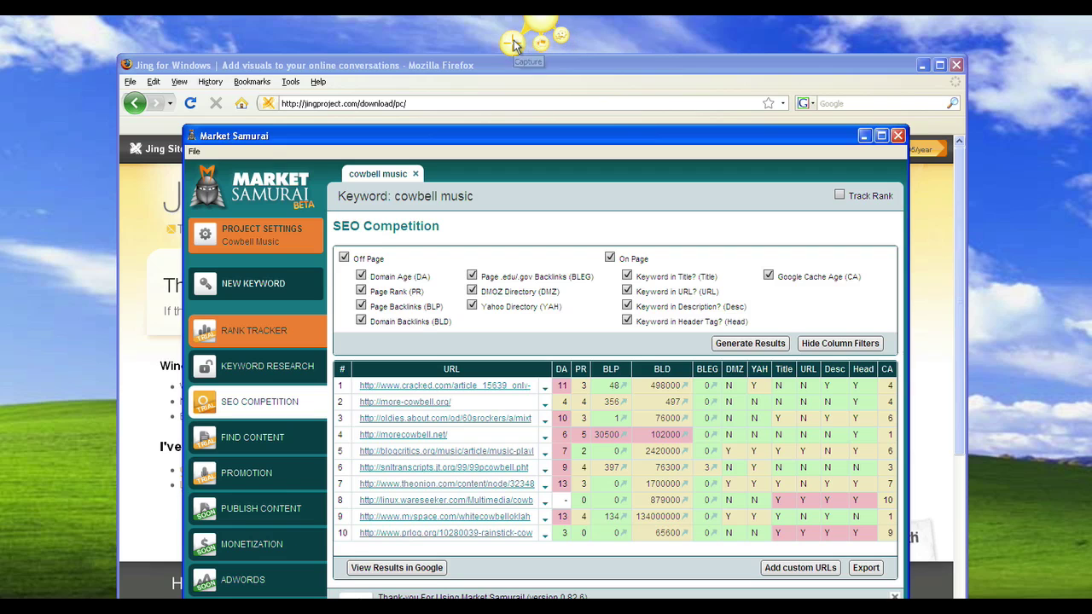
{"action": "left_click", "coordinate": [513, 40]}
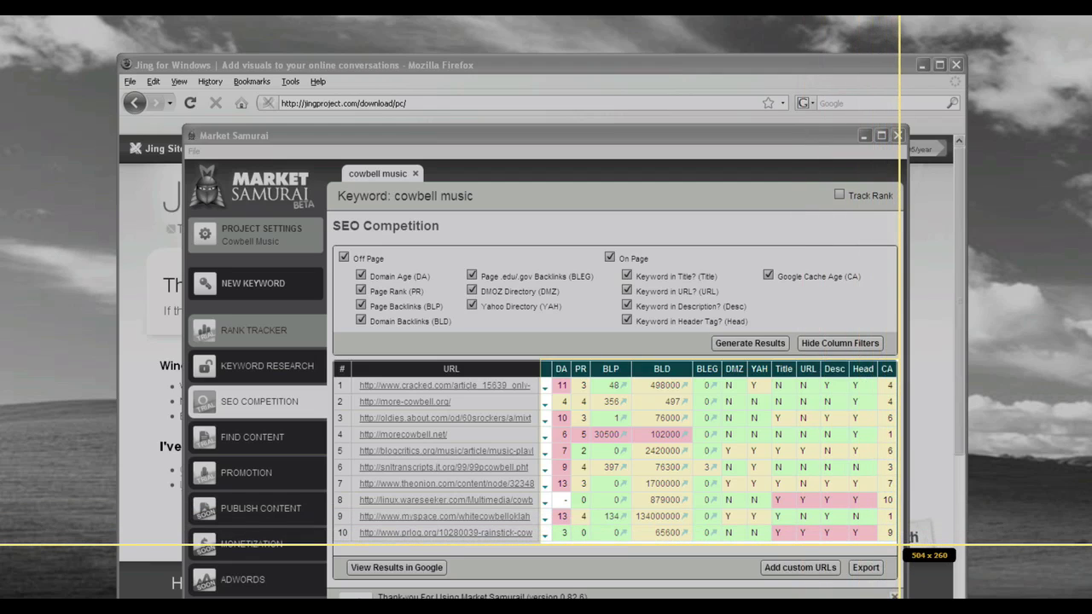
{"action": "left_click", "coordinate": [899, 544]}
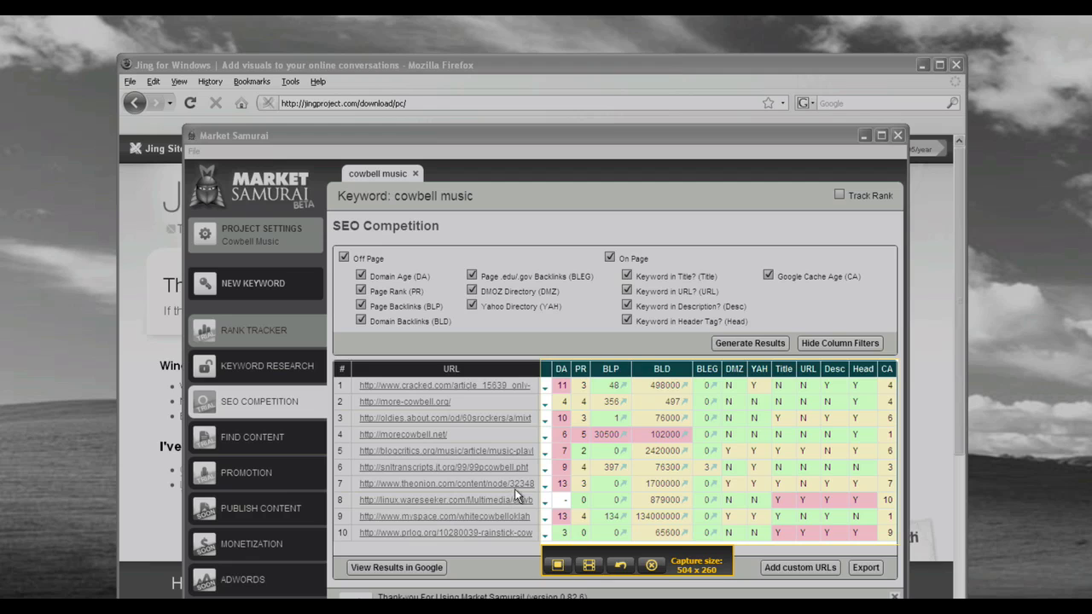
{"action": "left_click", "coordinate": [558, 565]}
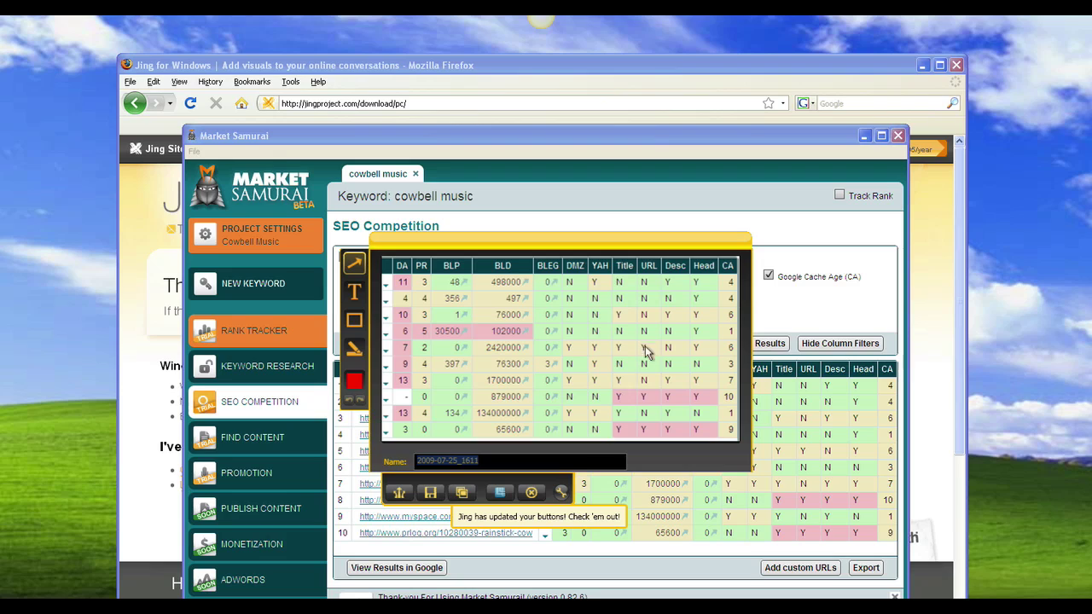
- Name the capture cowbelltest and save it to the Desktop as a PNG image
{"action": "left_click", "coordinate": [500, 461]}
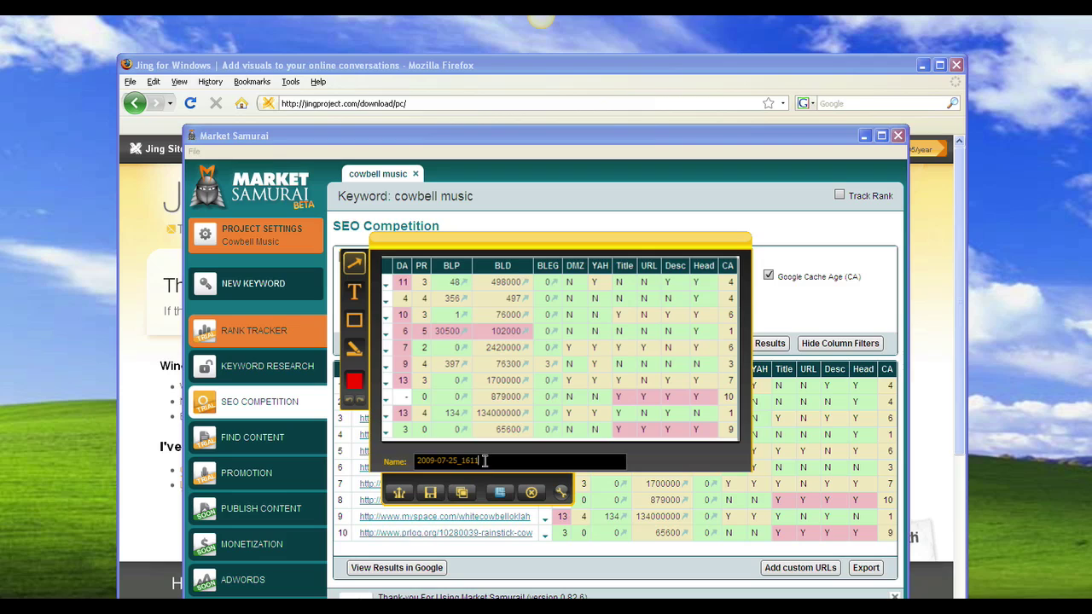
{"action": "left_click_drag", "start_coordinate": [483, 461], "coordinate": [417, 467]}
{"action": "type", "text": "cowbelltest"}
{"action": "left_click", "coordinate": [431, 493]}
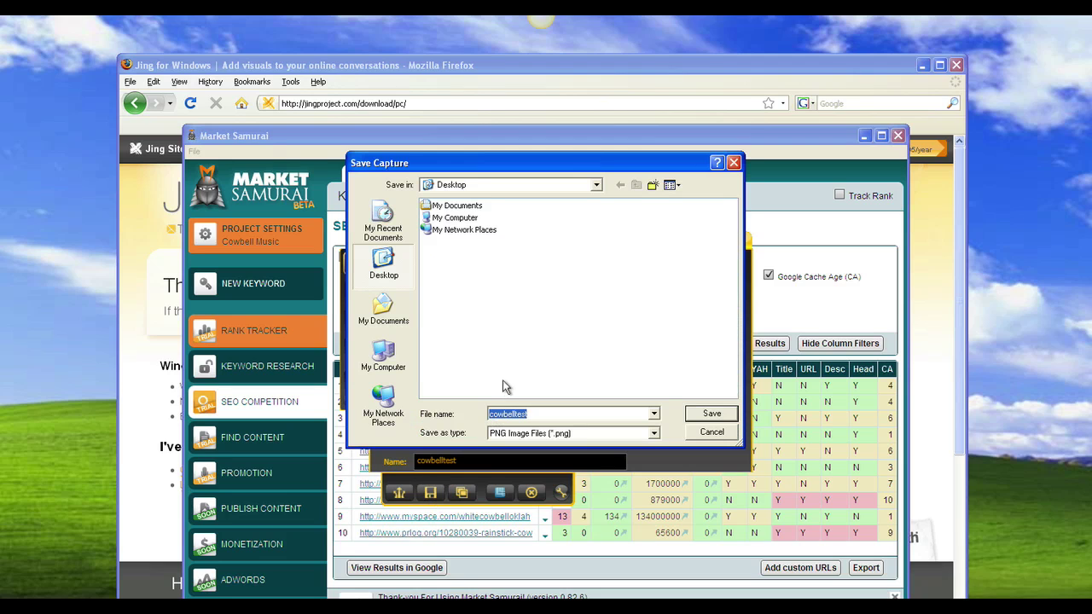
{"action": "left_click", "coordinate": [712, 414]}
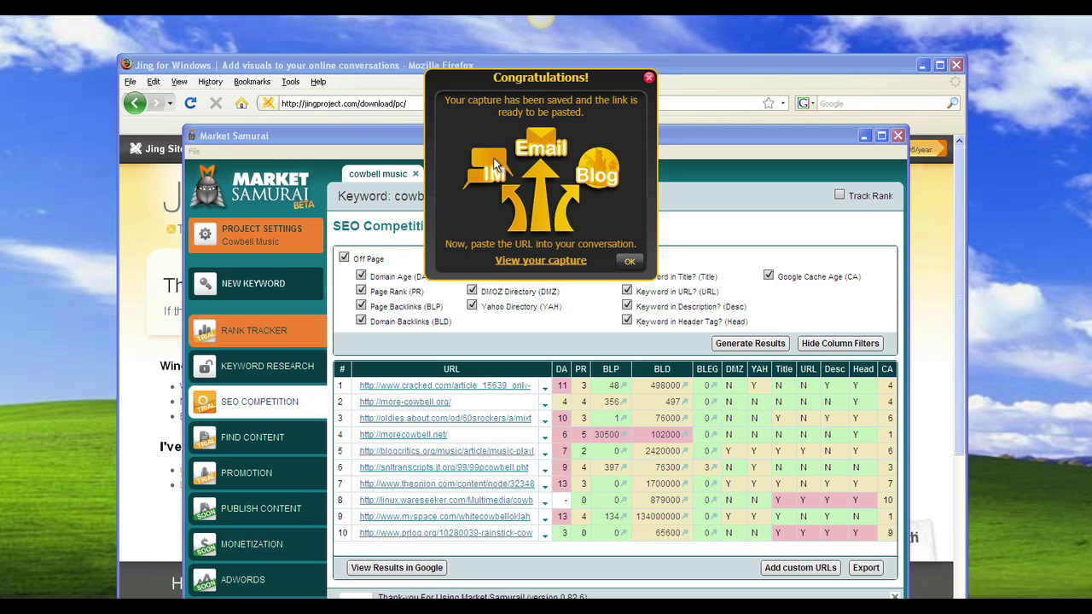
{"action": "left_click", "coordinate": [629, 262]}
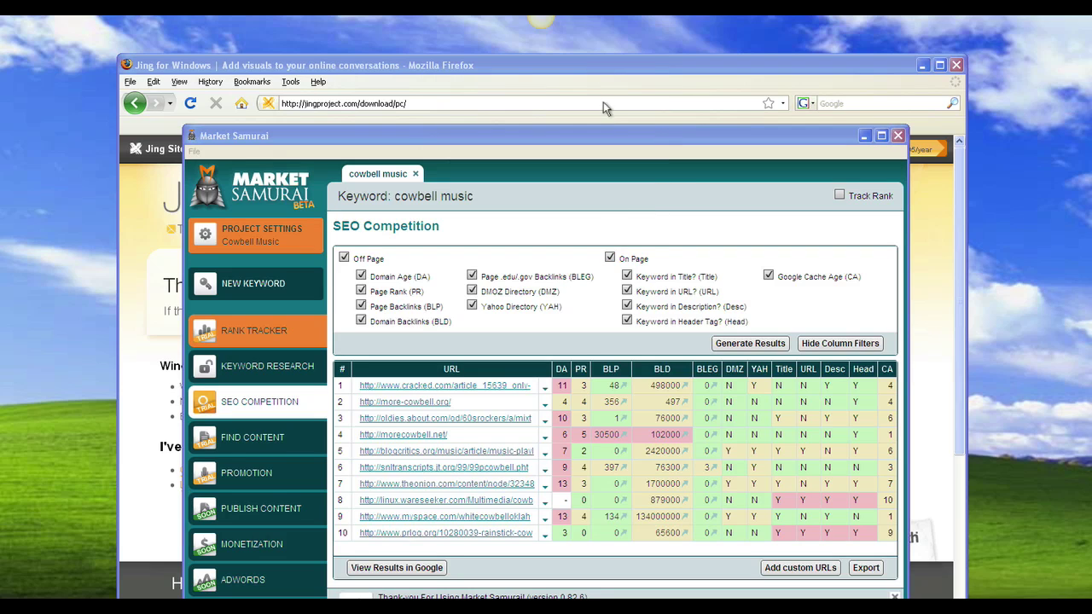
- Open Jing's capture history and move its window fully into view
{"action": "mouse_move", "coordinate": [541, 23]}
{"action": "left_click", "coordinate": [543, 55]}
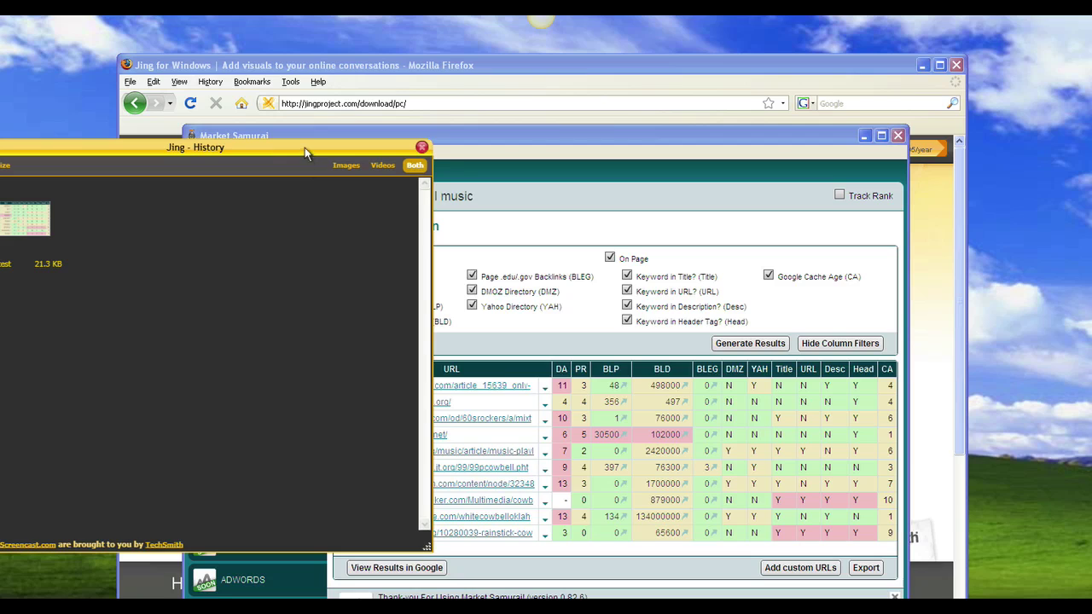
{"action": "left_click_drag", "start_coordinate": [304, 150], "coordinate": [678, 156]}
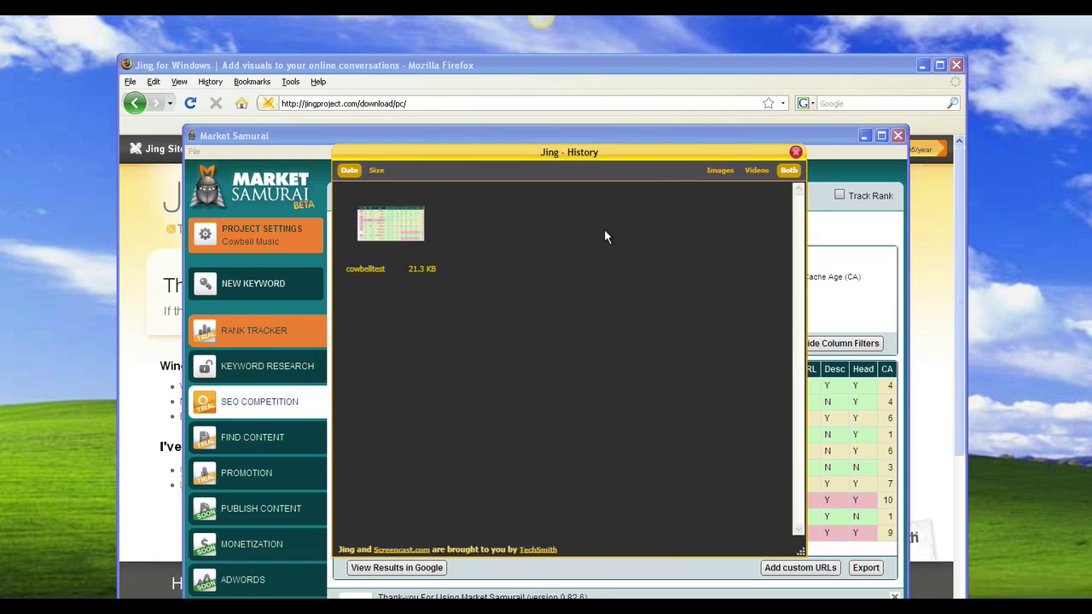
{"action": "mouse_move", "coordinate": [391, 17]}
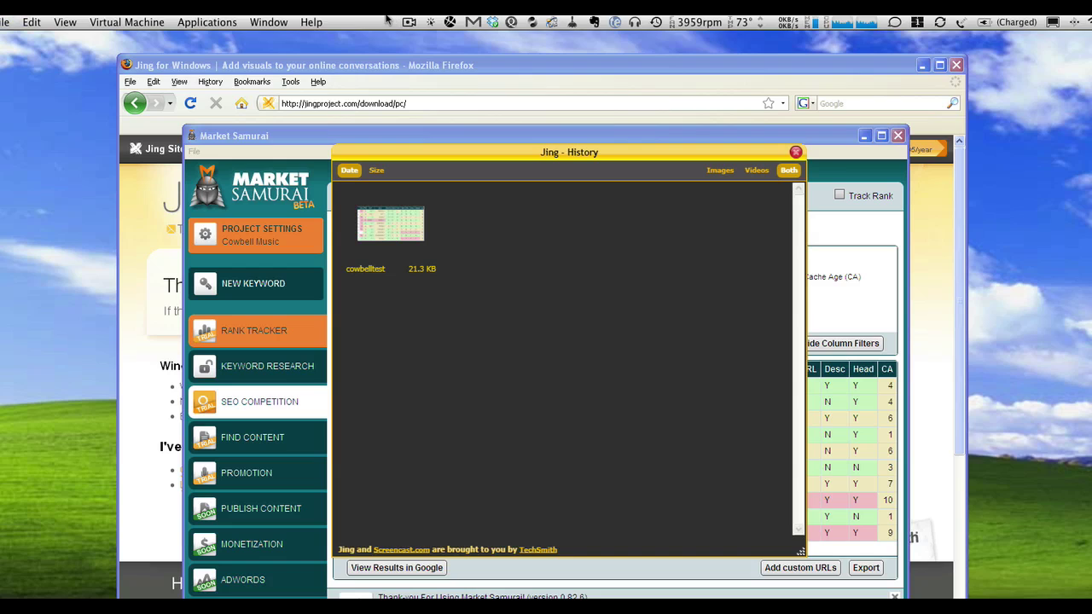
{"action": "left_click", "coordinate": [450, 23]}
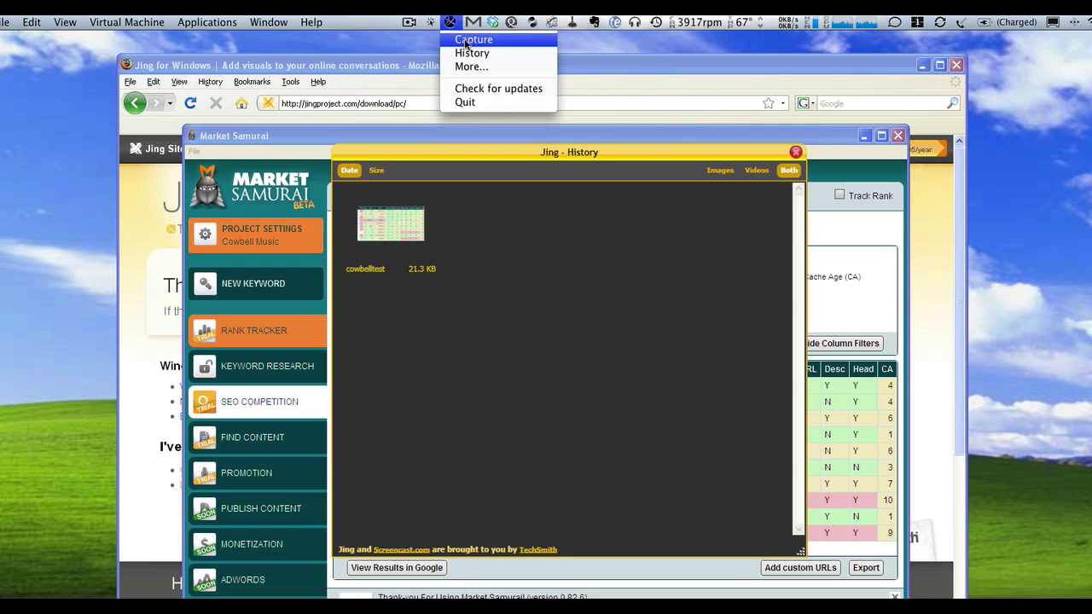
{"action": "left_click", "coordinate": [468, 39]}
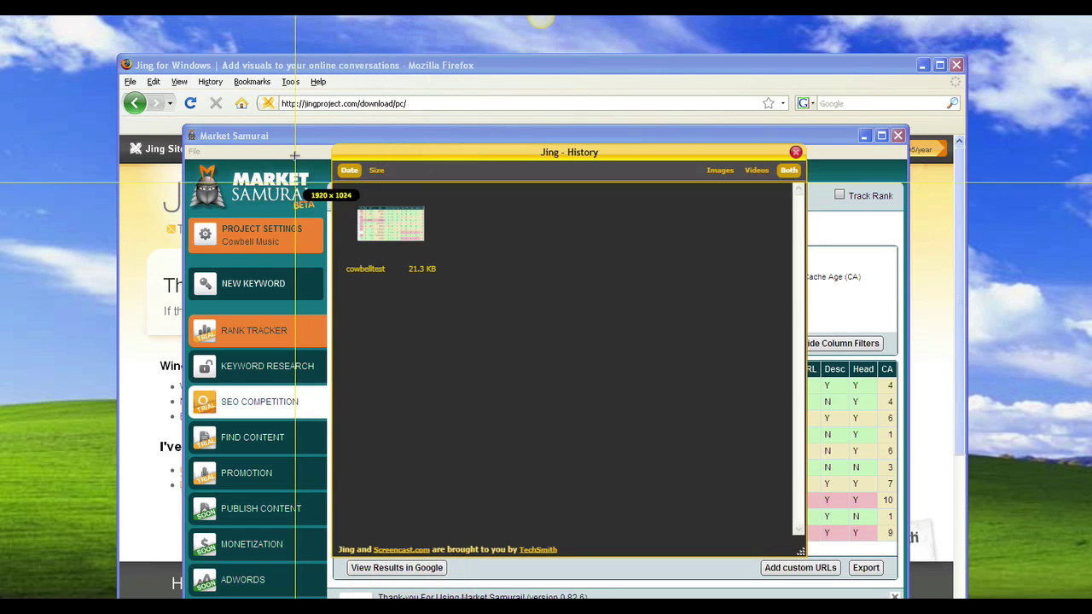
{"action": "left_click_drag", "start_coordinate": [285, 133], "coordinate": [769, 337]}
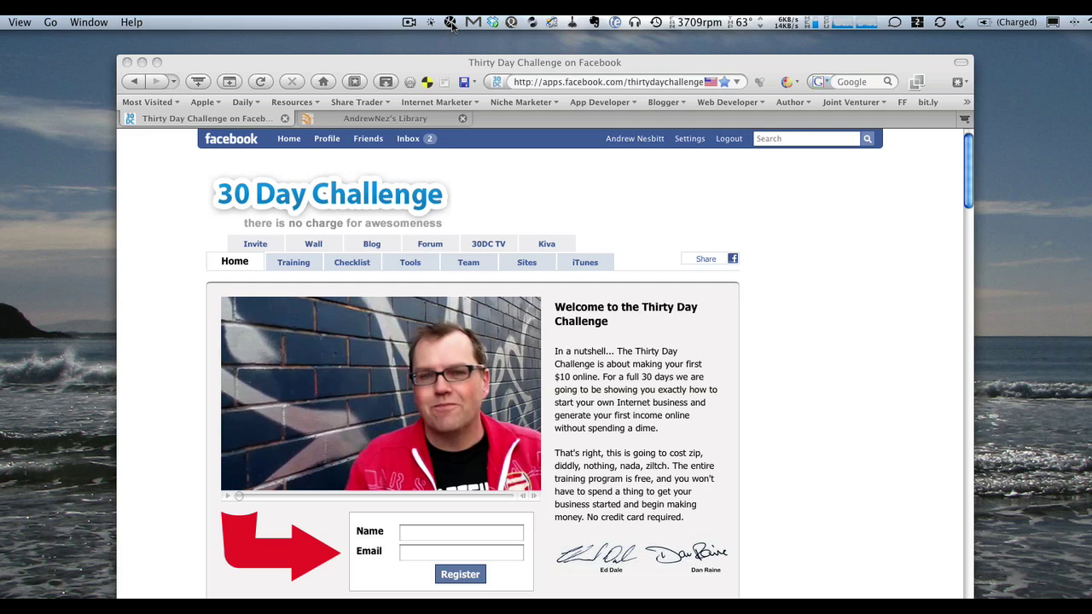
- Record a Jing video of the 30 Day Challenge page content, about 769 x 625 pixels, and stop the recording
{"action": "left_click", "coordinate": [449, 21]}
{"action": "left_click", "coordinate": [464, 40]}
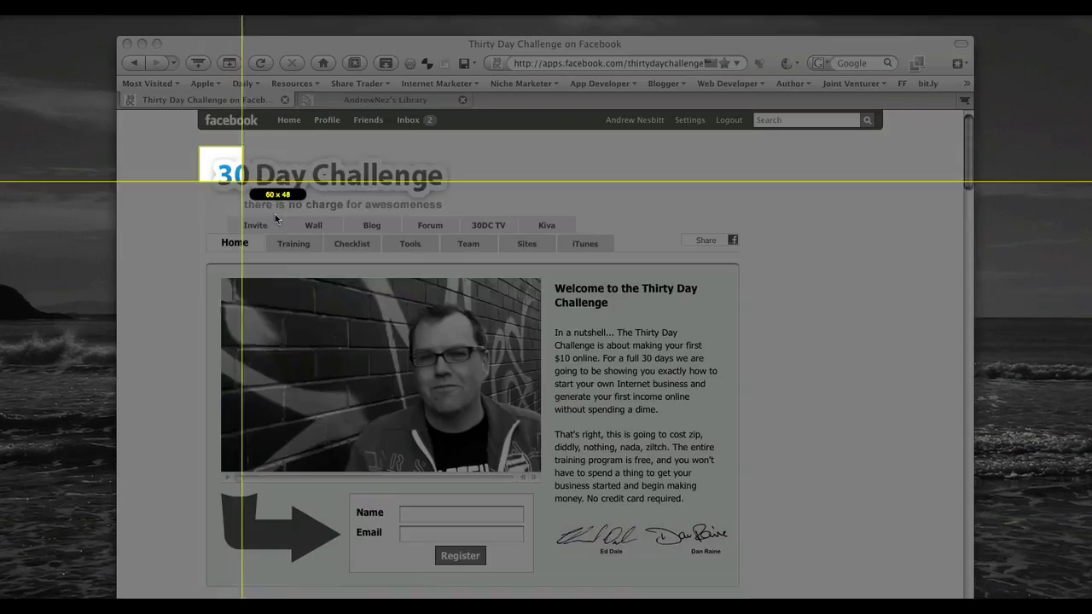
{"action": "left_click_drag", "start_coordinate": [199, 159], "coordinate": [747, 547]}
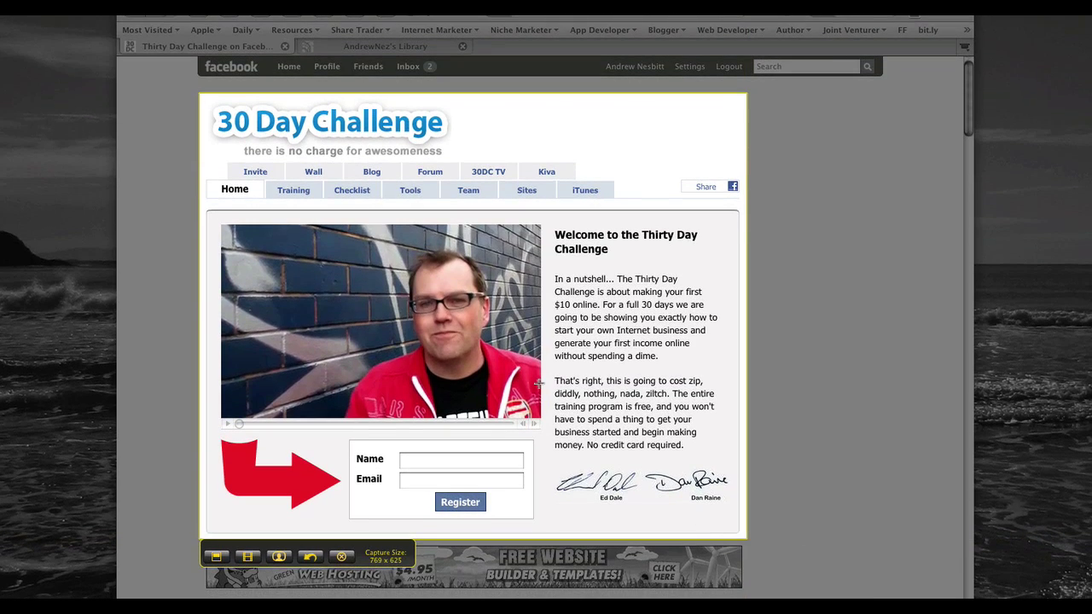
{"action": "left_click", "coordinate": [250, 558]}
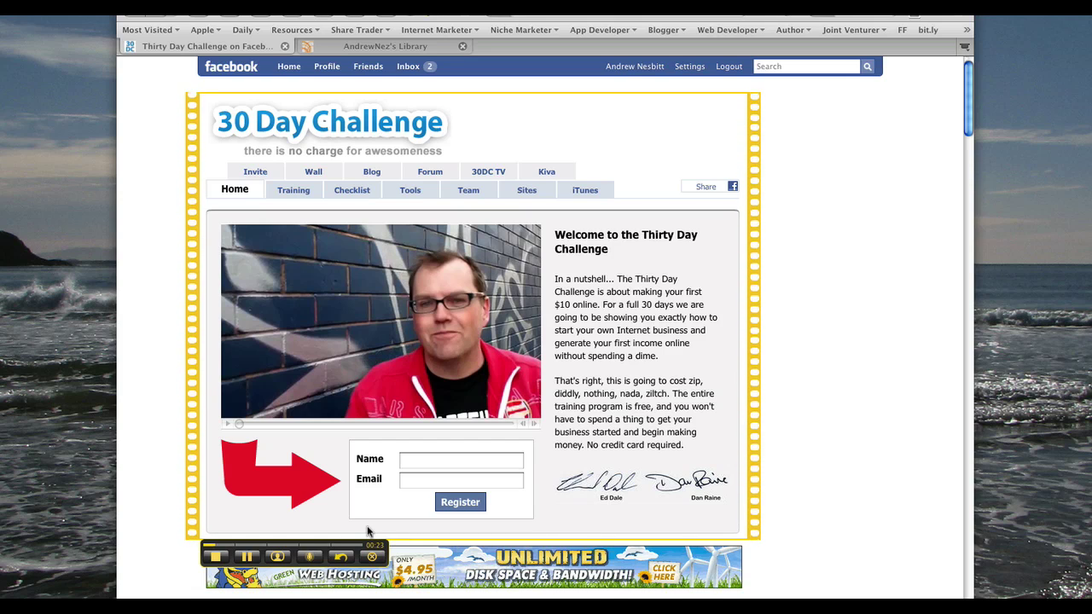
{"action": "left_click", "coordinate": [216, 557]}
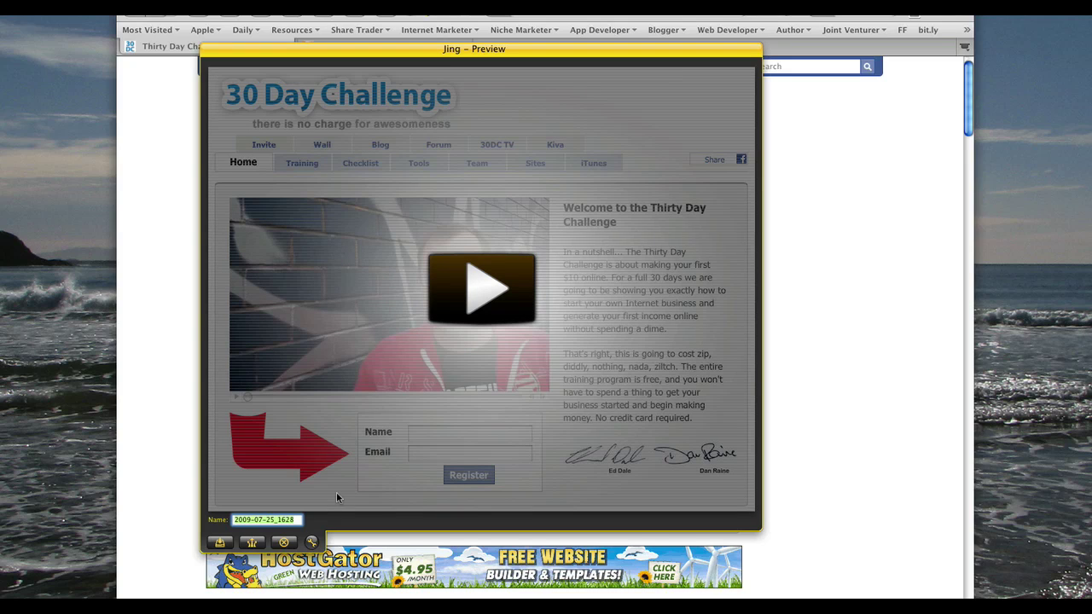
- Name the recorded video test and upload it to Screencast.com
{"action": "type", "text": "test"}
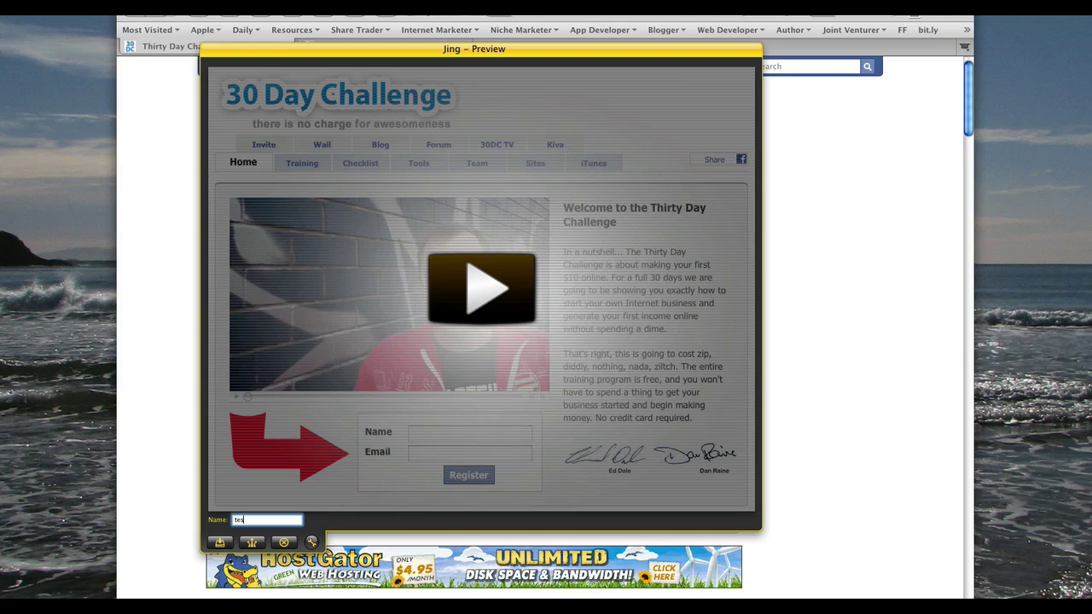
{"action": "left_click", "coordinate": [252, 544]}
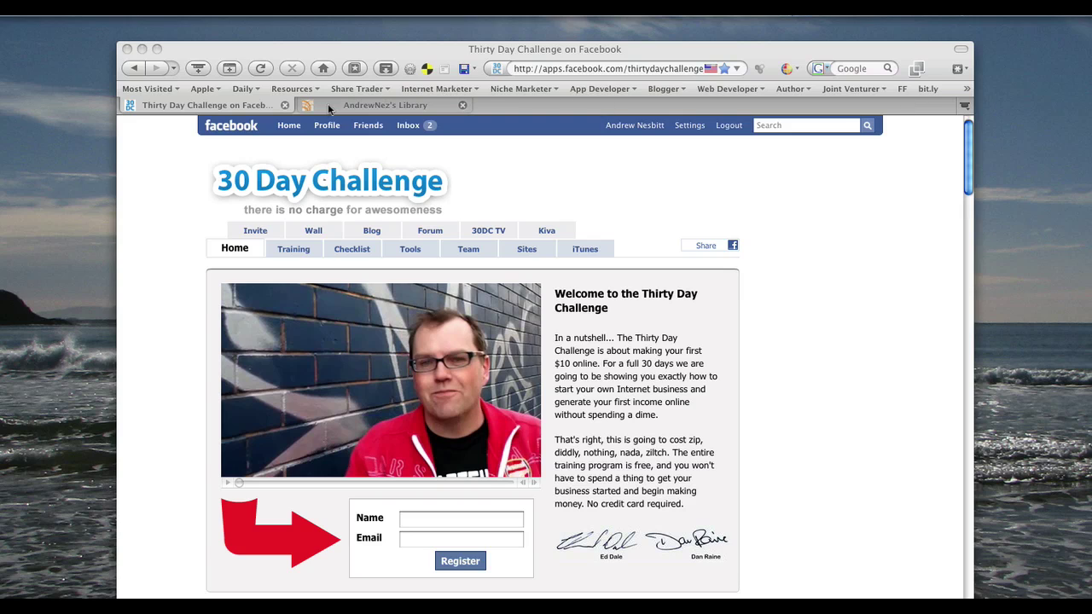
- Copy the share URL of the test video from the Jing folder in the Screencast.com library and close the sharing options
{"action": "left_click", "coordinate": [362, 109]}
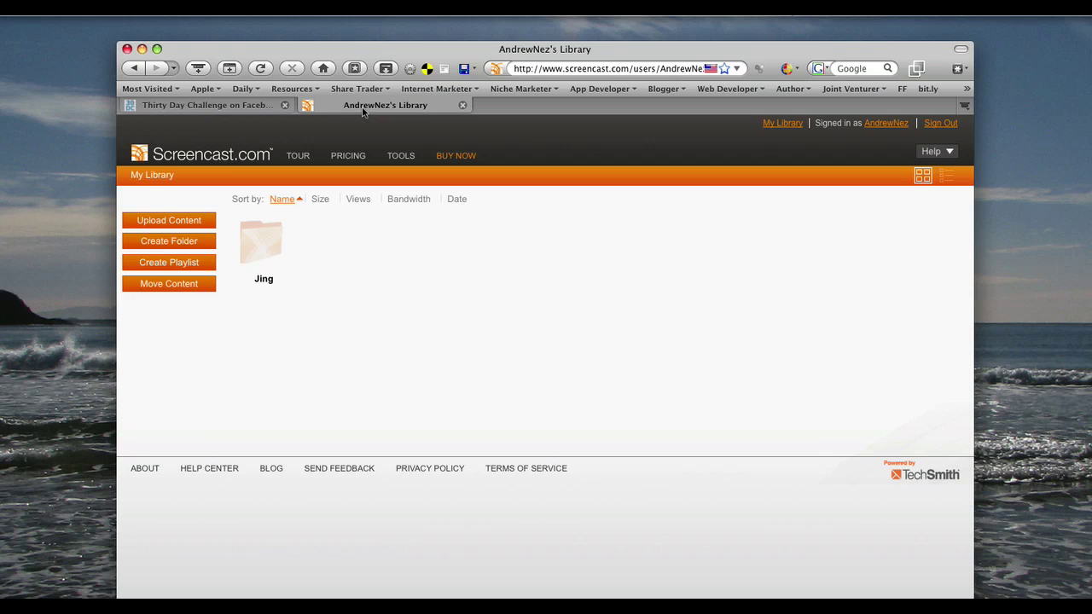
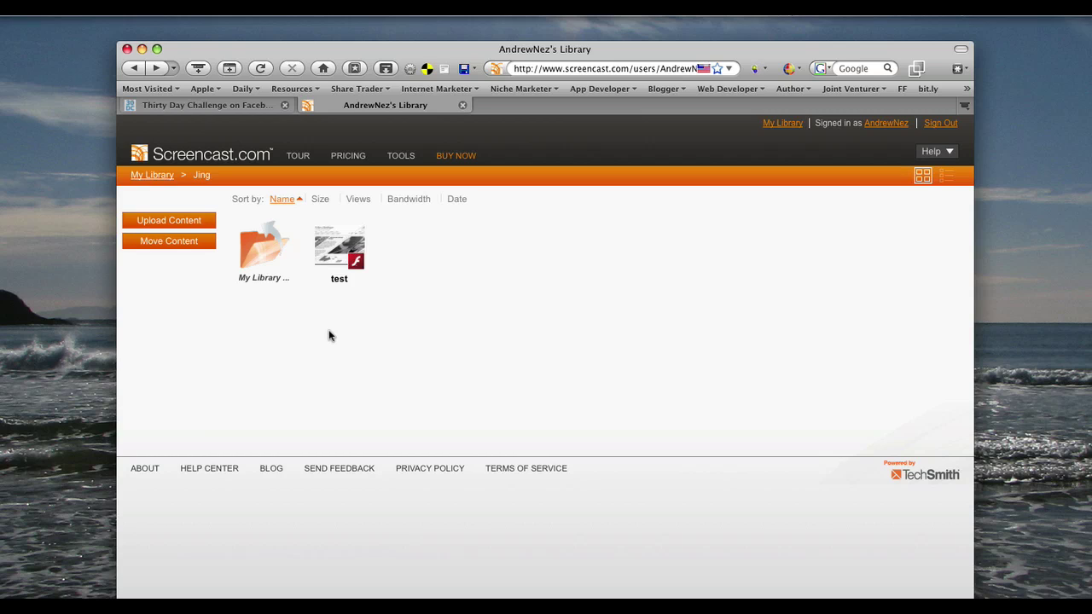
{"action": "mouse_move", "coordinate": [347, 243]}
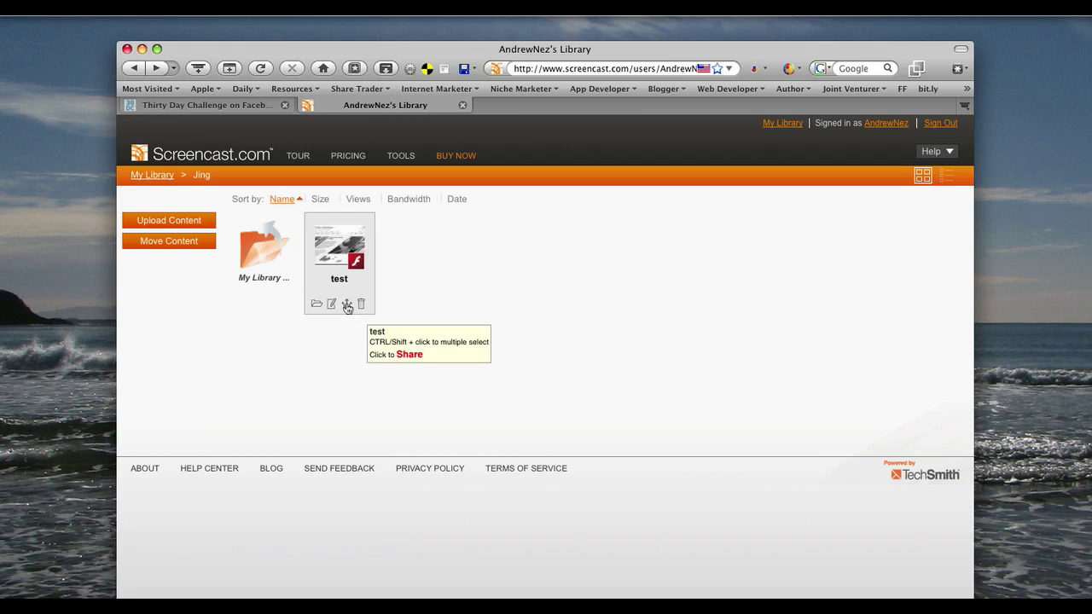
{"action": "left_click", "coordinate": [347, 304]}
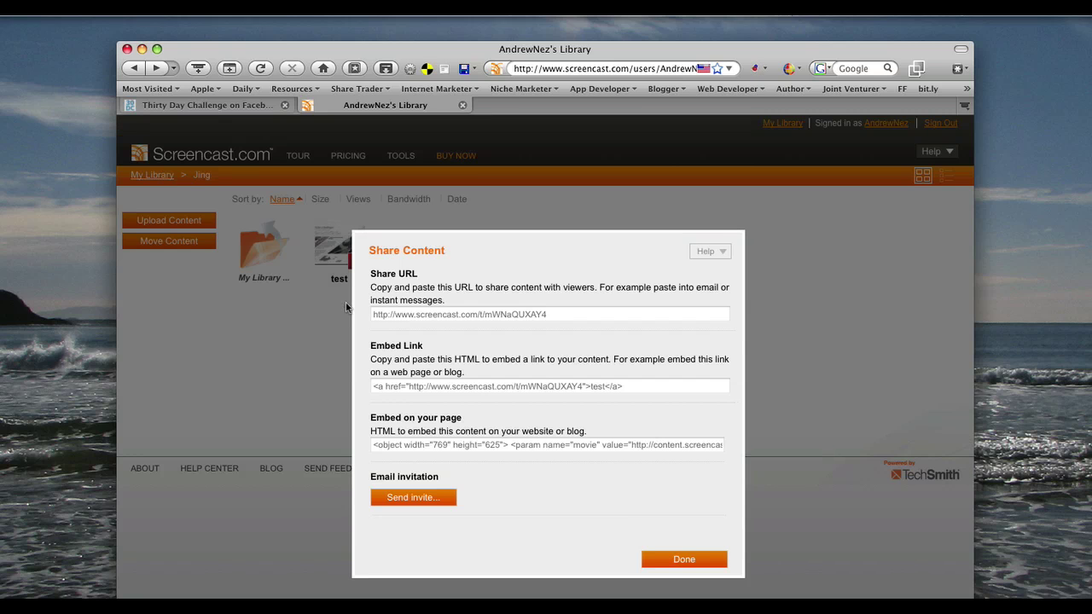
{"action": "left_click", "coordinate": [555, 316]}
{"action": "left_click_drag", "start_coordinate": [537, 316], "coordinate": [366, 319]}
{"action": "key", "text": "super+c"}
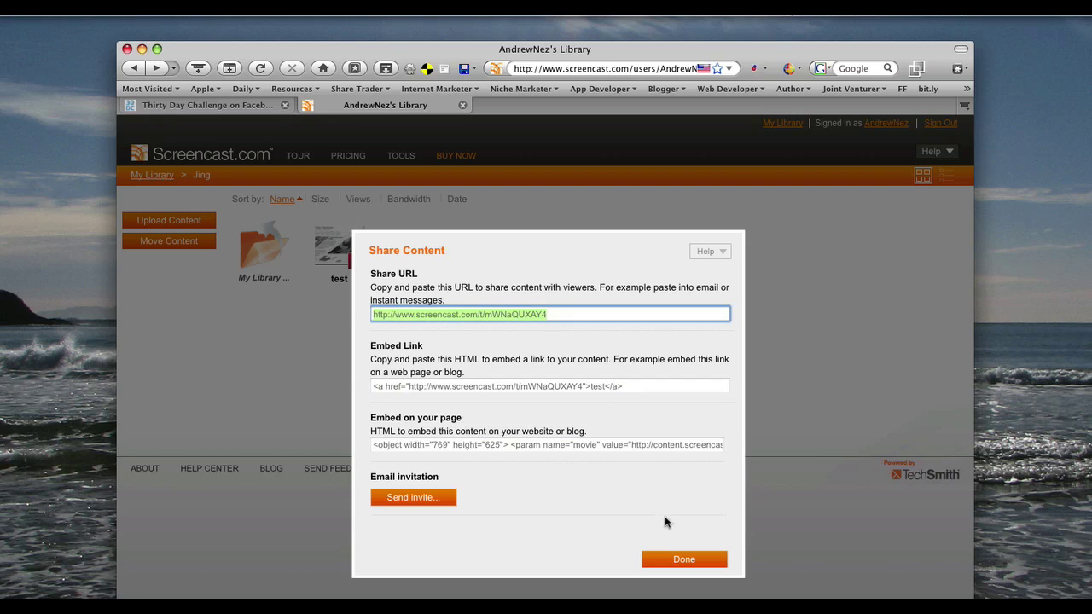
{"action": "left_click", "coordinate": [676, 560]}
- Load the copied share URL in the browser and play the test video
{"action": "left_click", "coordinate": [625, 69]}
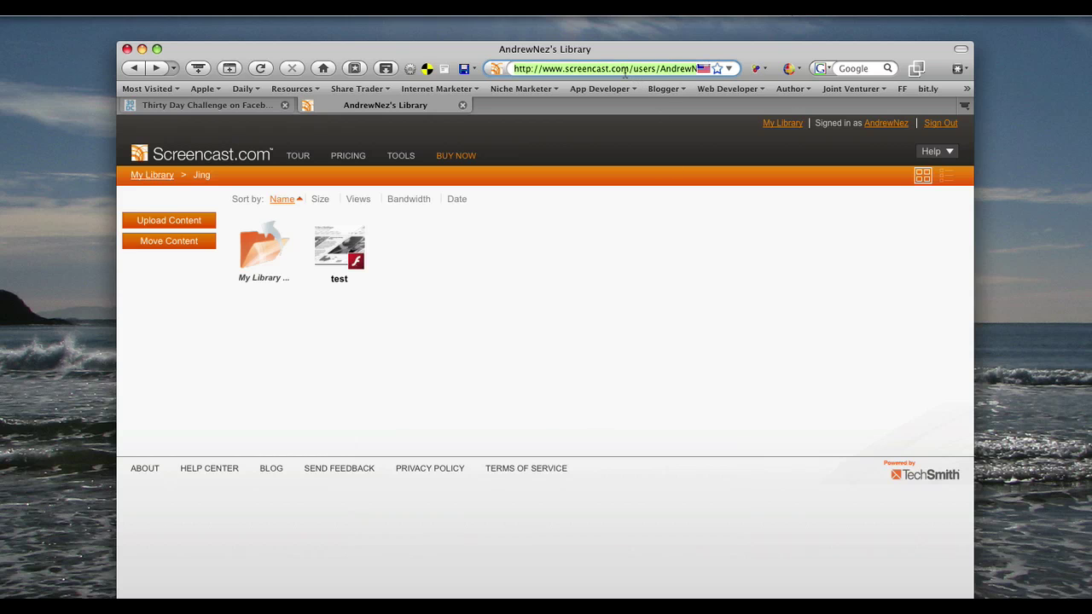
{"action": "key", "text": "super+v"}
{"action": "key", "text": "Return"}
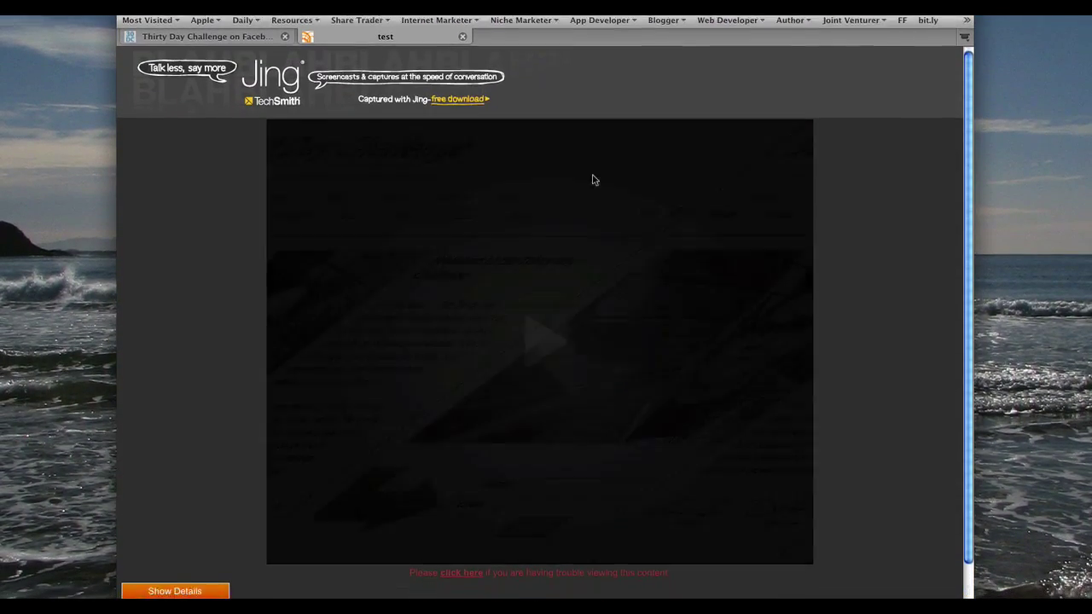
{"action": "left_click", "coordinate": [557, 328]}
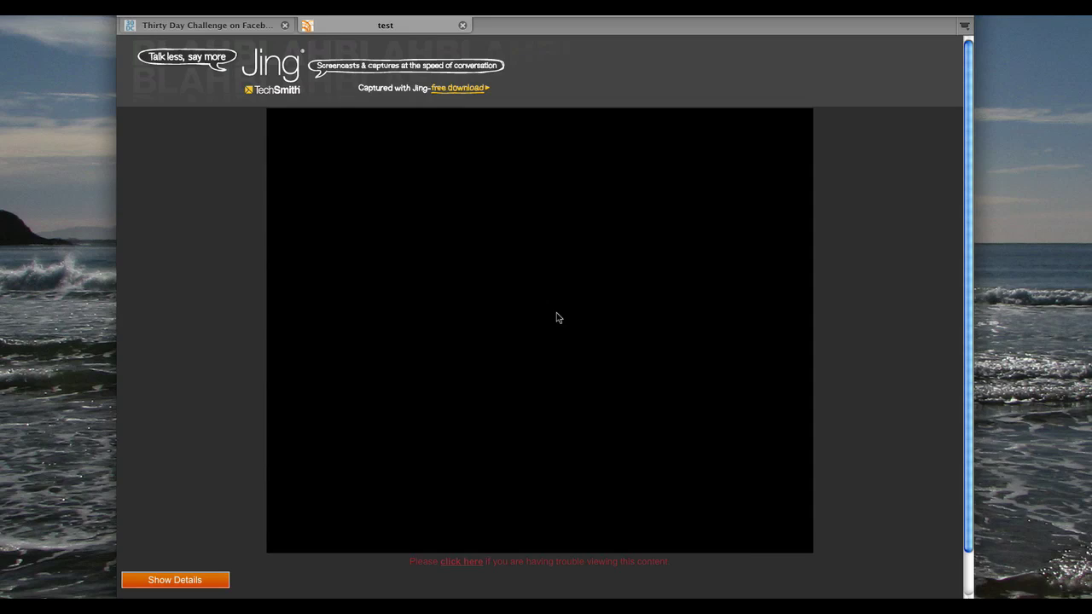